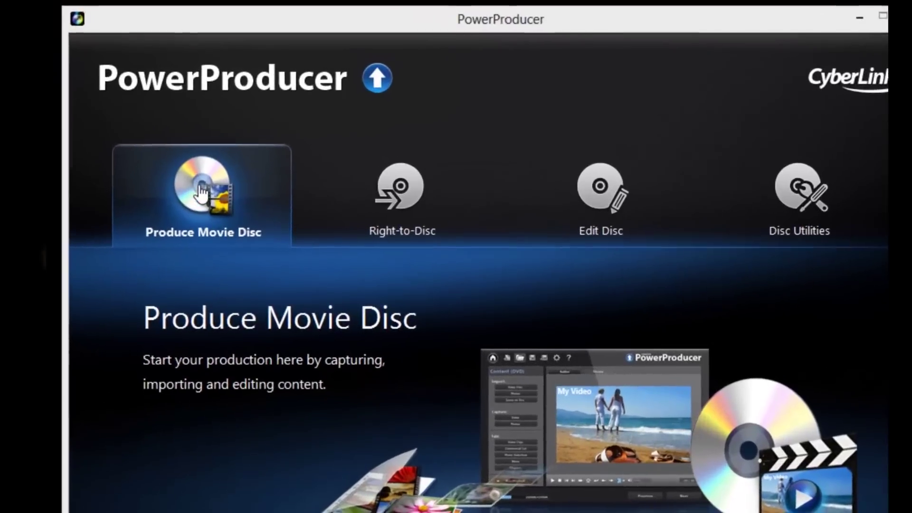
Step: Start a new movie disc production and choose the Blu-ray disc format
{"action": "left_click", "coordinate": [203, 190]}
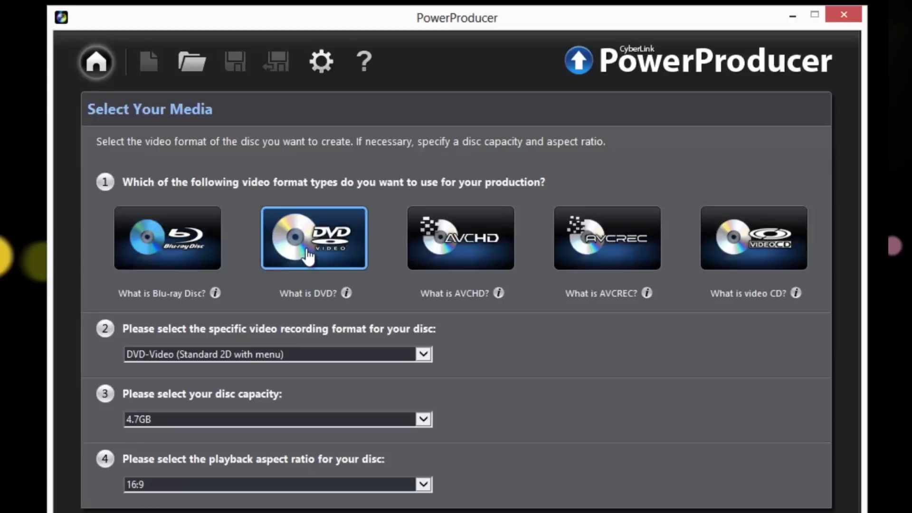
{"action": "left_click", "coordinate": [435, 246]}
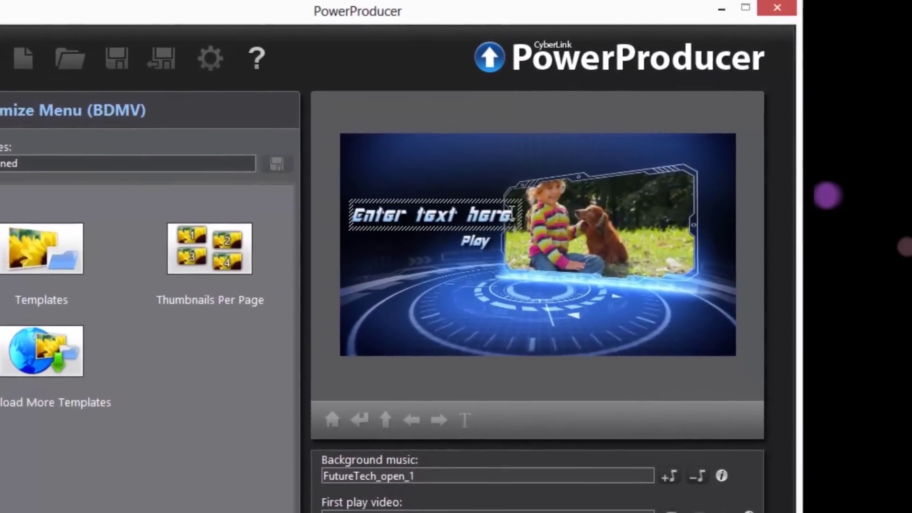
Step: Retitle the menu 'Sweet Dreams' and open DirectorZone's downloadable templates page
{"action": "key", "text": "Delete"}
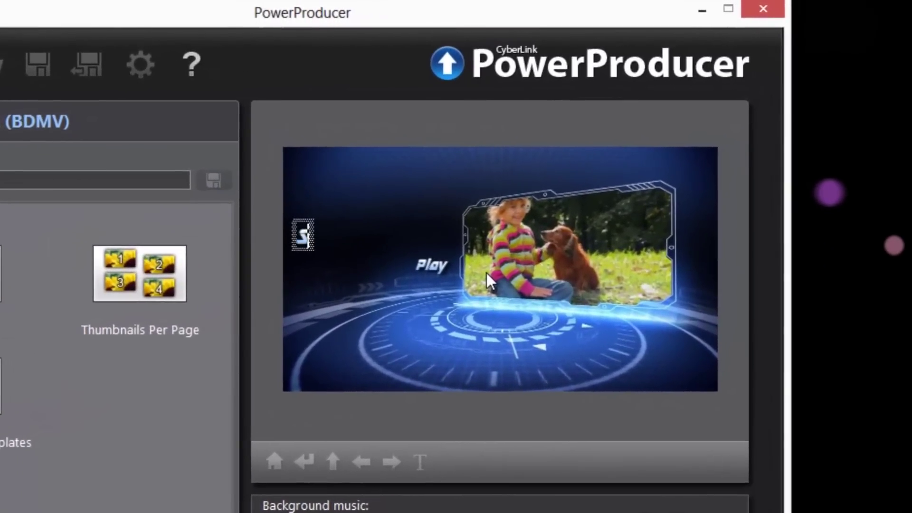
{"action": "type", "text": "Sweet Dreams"}
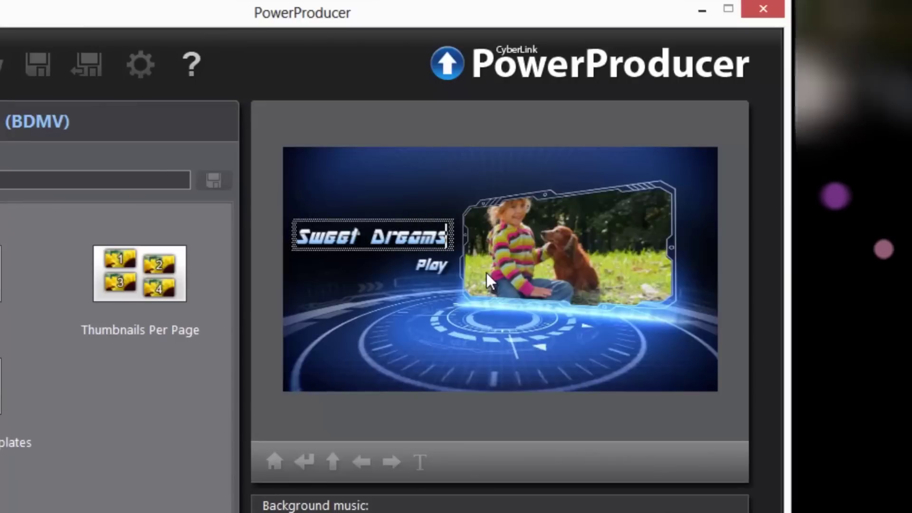
{"action": "left_click", "coordinate": [333, 351]}
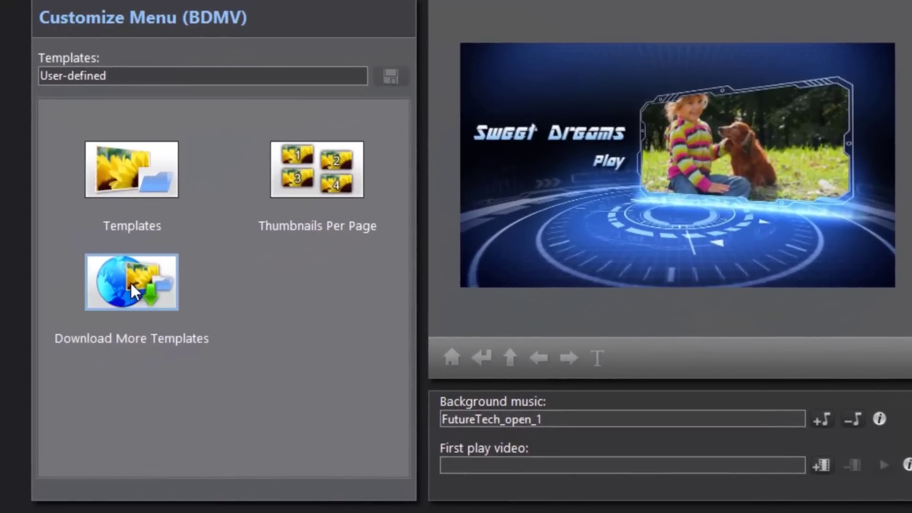
{"action": "left_click", "coordinate": [130, 281]}
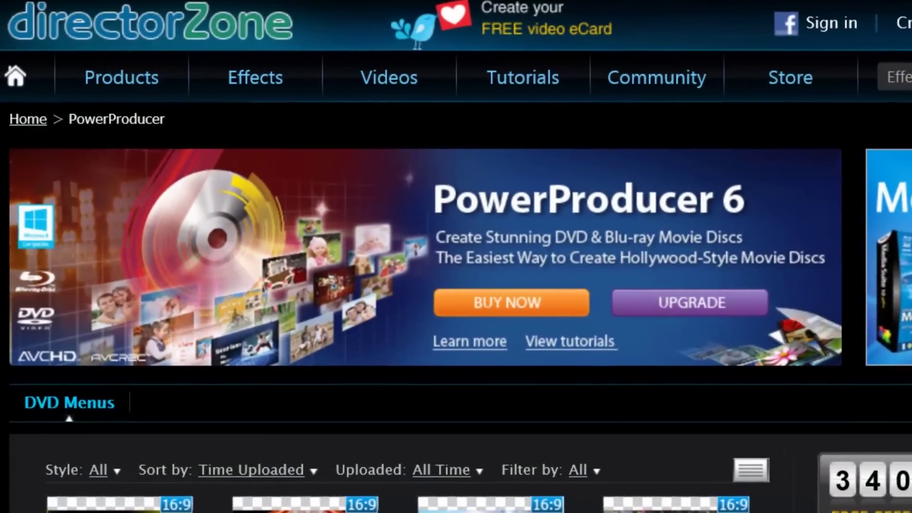
{"action": "scroll", "coordinate": [457, 285], "scroll_direction": "down", "scroll_amount": 5}
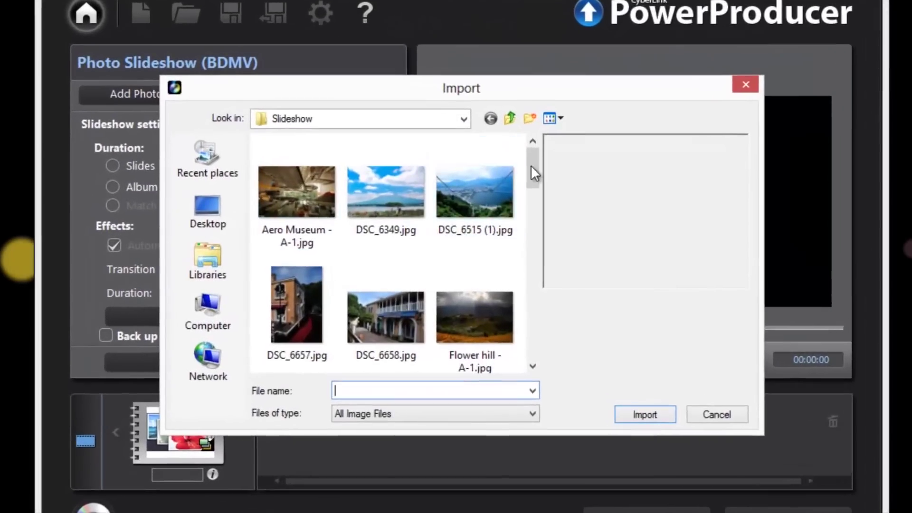
{"action": "left_click_drag", "start_coordinate": [530, 165], "coordinate": [555, 349]}
Step: Import the range of Slideshow folder photos starting at Flower hill
{"action": "left_click", "coordinate": [319, 251]}
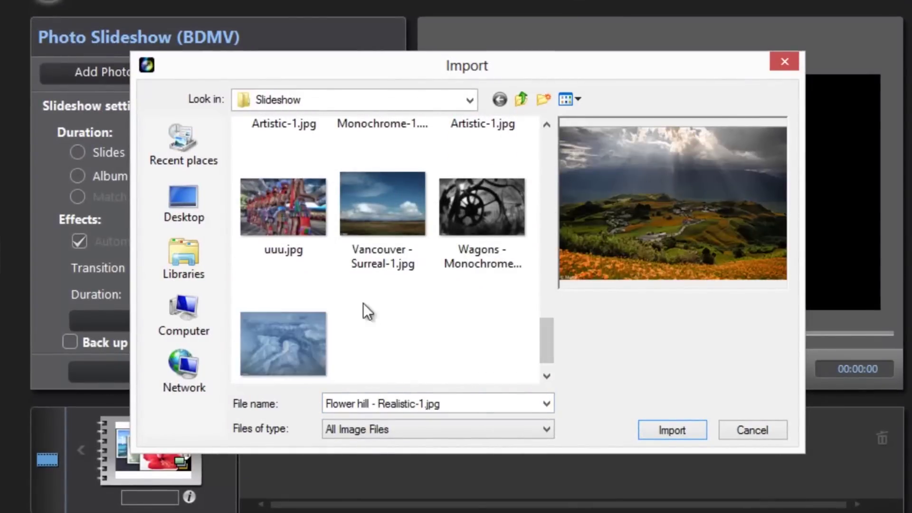
{"action": "left_click", "coordinate": [315, 327], "text": "shift"}
{"action": "left_click", "coordinate": [672, 427]}
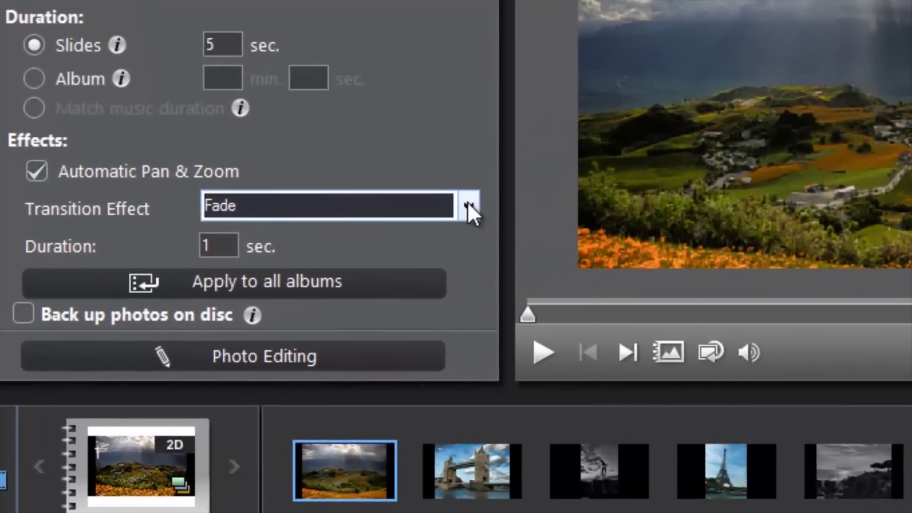
Step: Set the slideshow transition to Glare and preview it briefly
{"action": "left_click", "coordinate": [467, 201]}
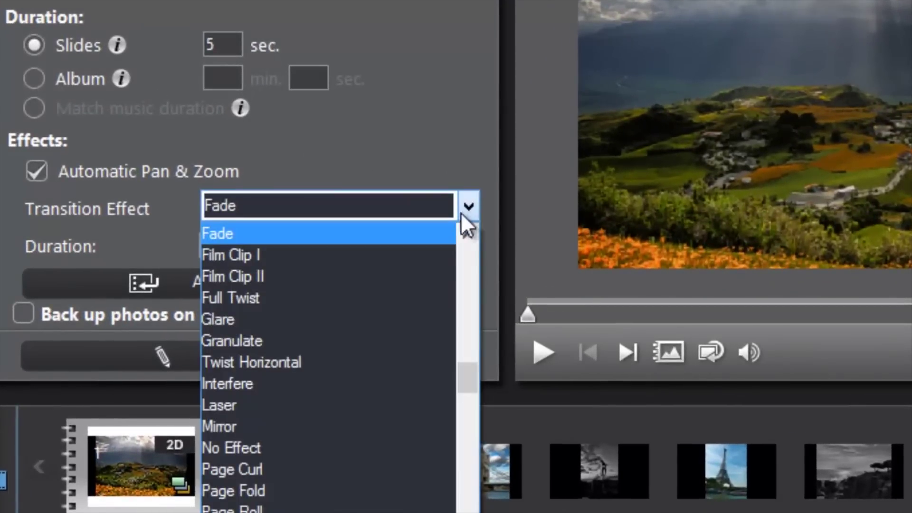
{"action": "left_click", "coordinate": [391, 319]}
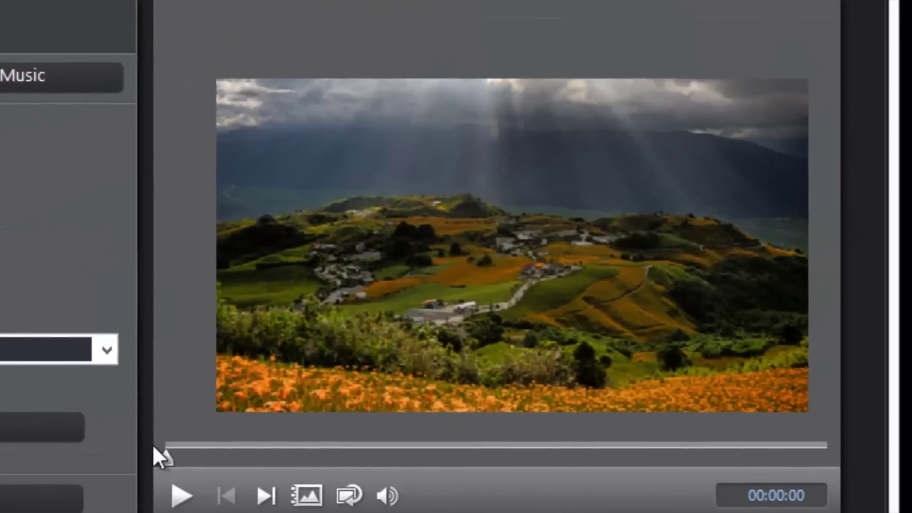
{"action": "left_click", "coordinate": [182, 497]}
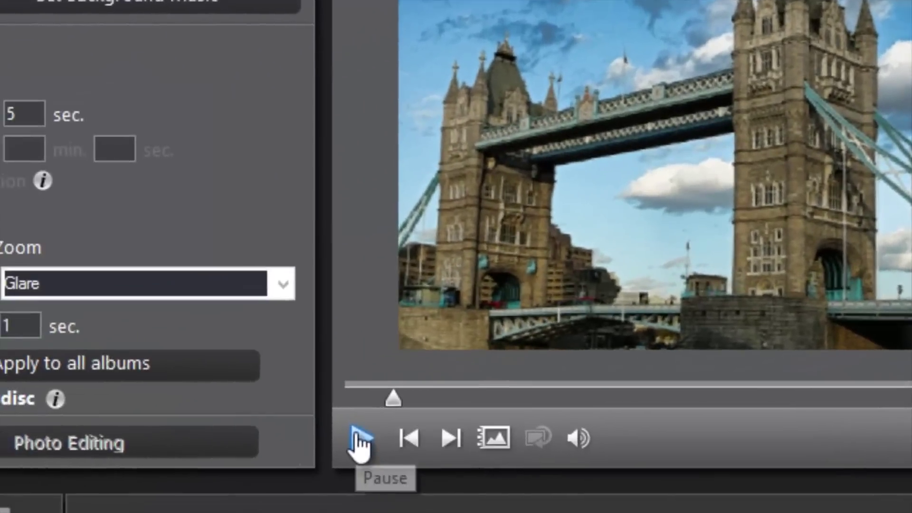
{"action": "left_click", "coordinate": [361, 441]}
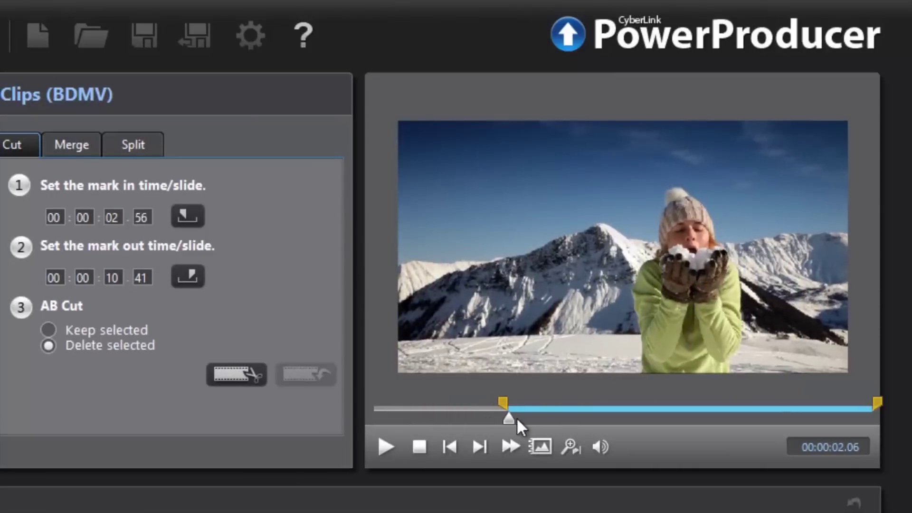
Step: Trim the snow clip's end point earlier and crop the current photo to 4:3
{"action": "left_click_drag", "start_coordinate": [878, 408], "coordinate": [781, 410]}
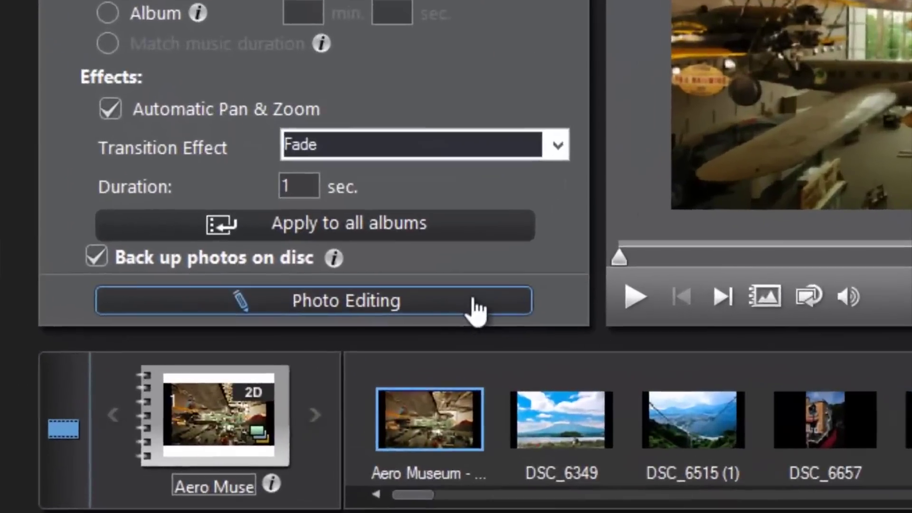
{"action": "left_click", "coordinate": [358, 341]}
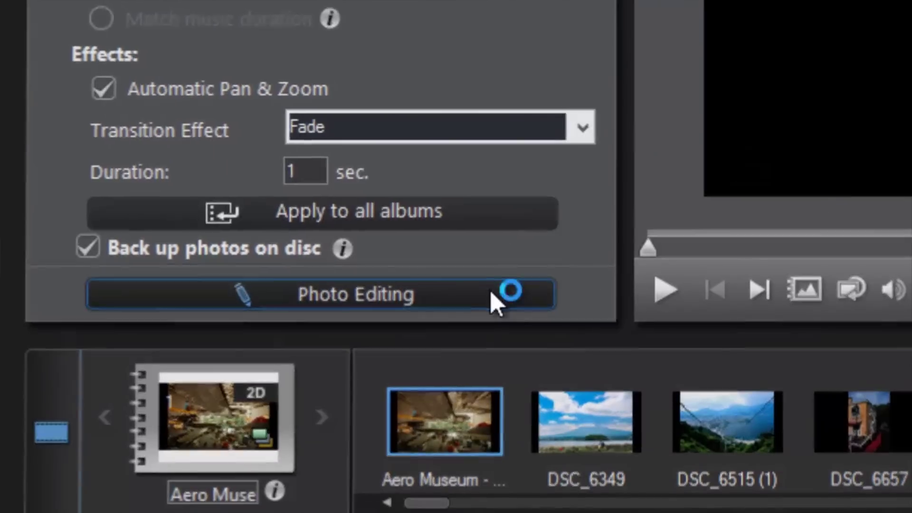
{"action": "left_click", "coordinate": [61, 307]}
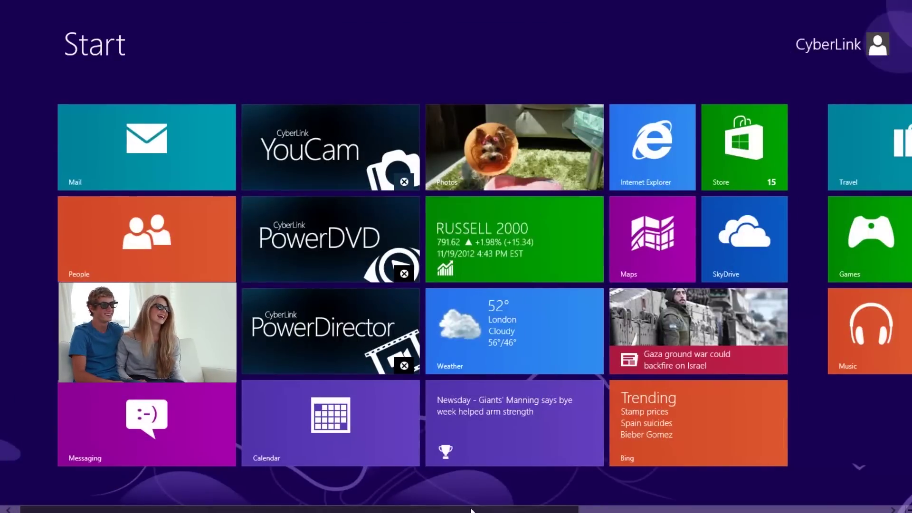
{"action": "scroll", "coordinate": [455, 510], "scroll_direction": "down", "scroll_amount": 5}
{"action": "scroll", "coordinate": [456, 256], "scroll_direction": "down", "scroll_amount": 4}
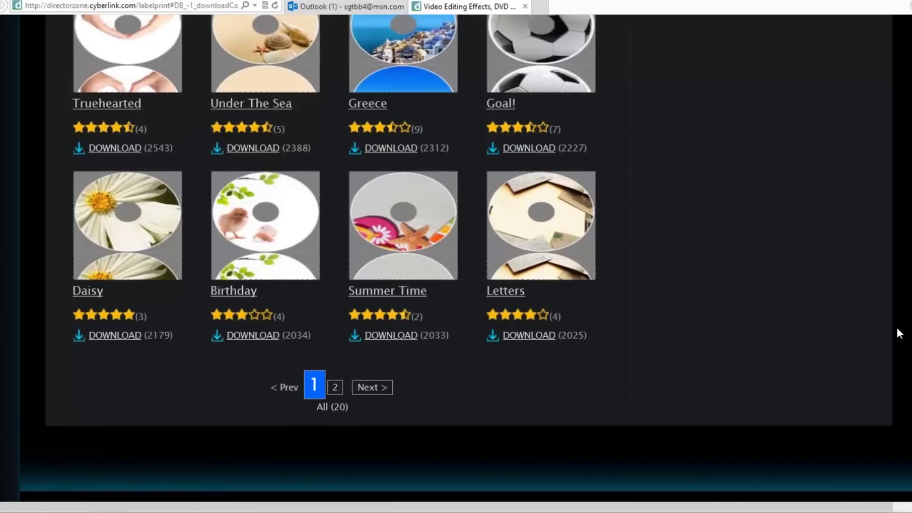
{"action": "scroll", "coordinate": [896, 325], "scroll_direction": "up", "scroll_amount": 3}
{"action": "scroll", "coordinate": [895, 324], "scroll_direction": "up", "scroll_amount": 3}
{"action": "scroll", "coordinate": [896, 325], "scroll_direction": "up", "scroll_amount": 3}
{"action": "scroll", "coordinate": [896, 325], "scroll_direction": "up", "scroll_amount": 3}
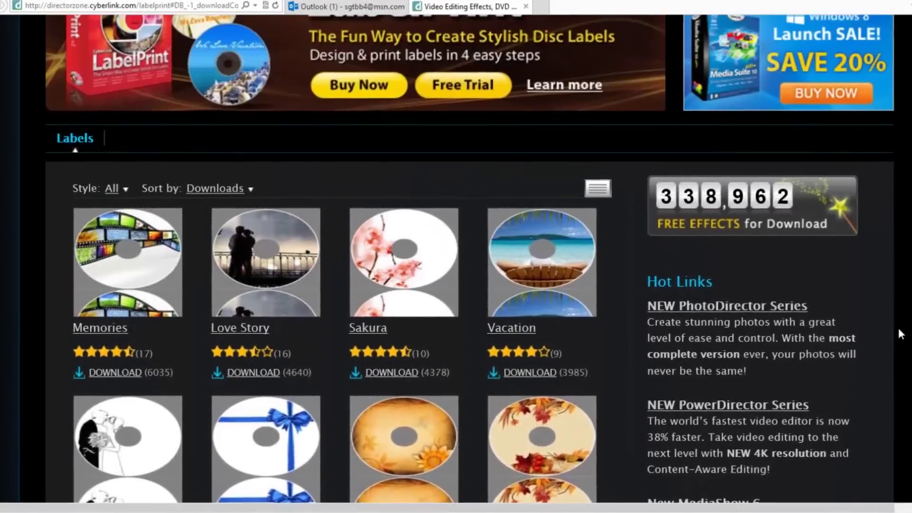
{"action": "scroll", "coordinate": [899, 332], "scroll_direction": "up", "scroll_amount": 3}
{"action": "scroll", "coordinate": [899, 332], "scroll_direction": "up", "scroll_amount": 2}
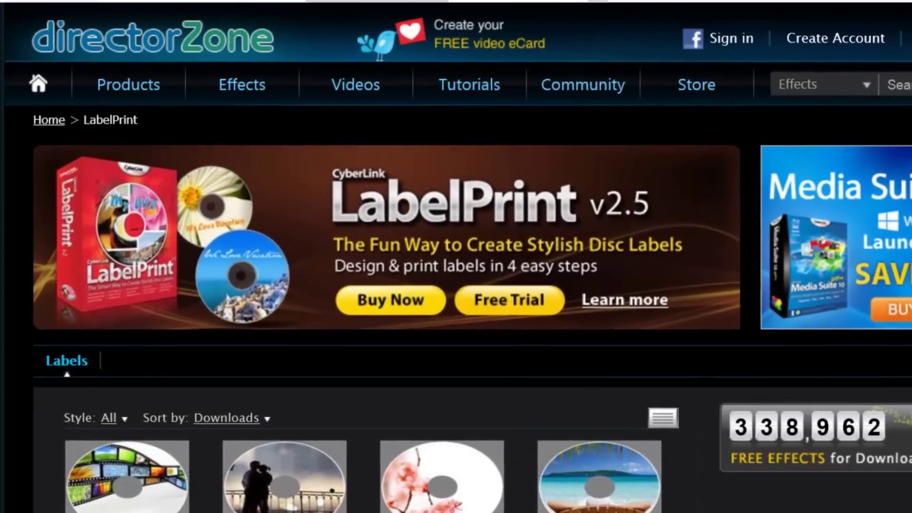